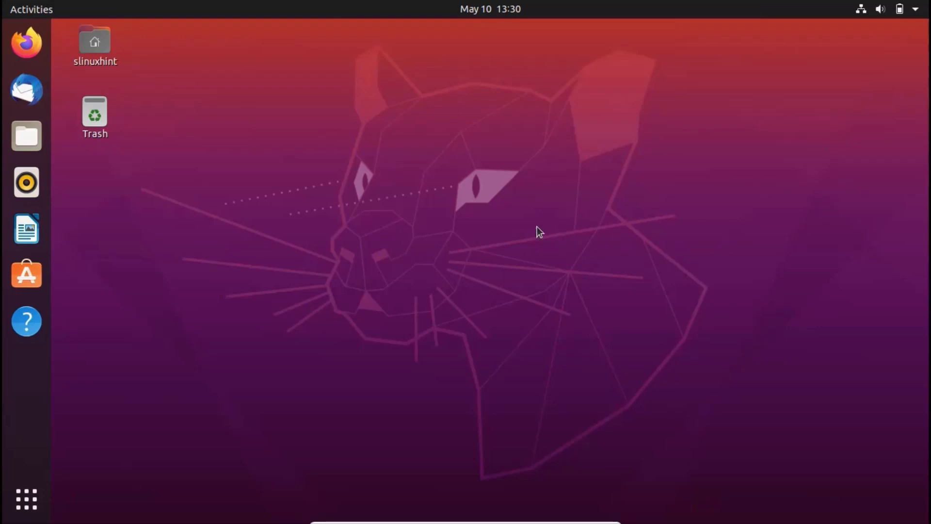
Open the Firefox browser and search Google for "teamviewer linux".
{"action": "left_click", "coordinate": [37, 33]}
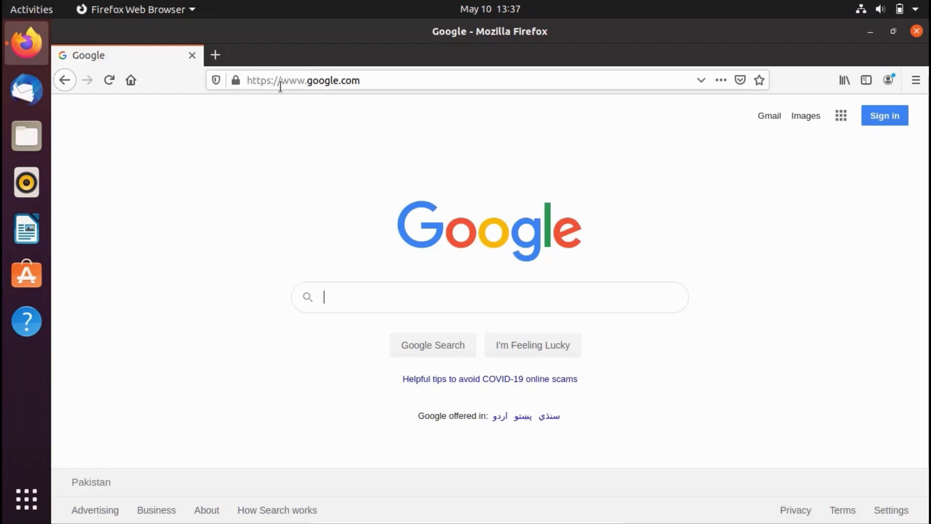
{"action": "type", "text": "teamv"}
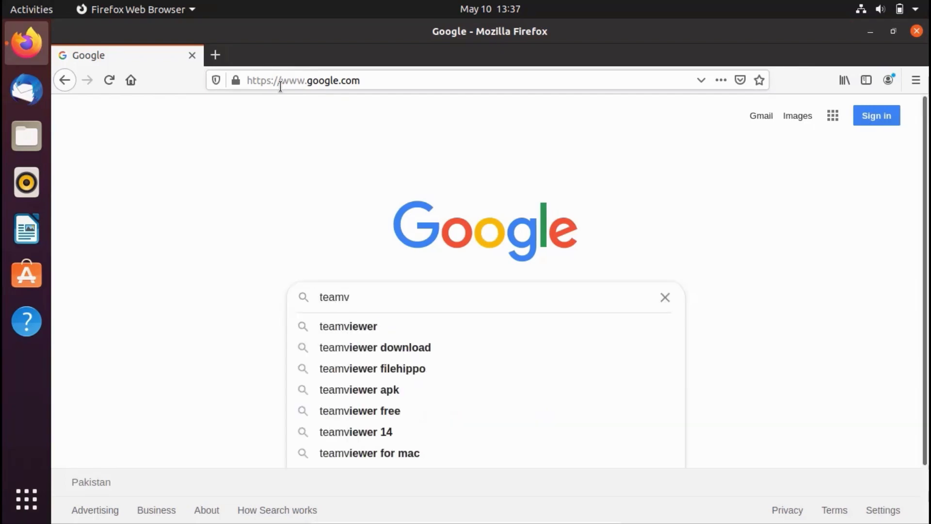
{"action": "type", "text": "iewer linux"}
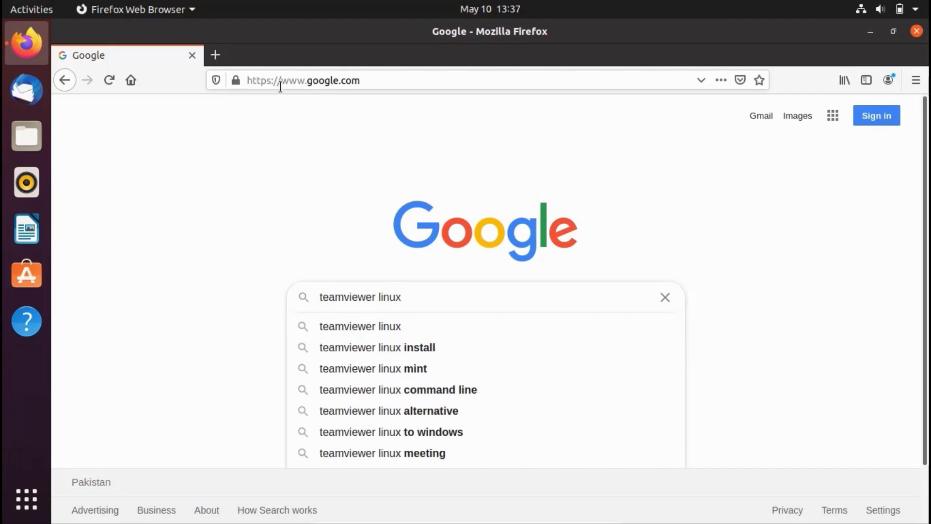
{"action": "key", "text": "Return"}
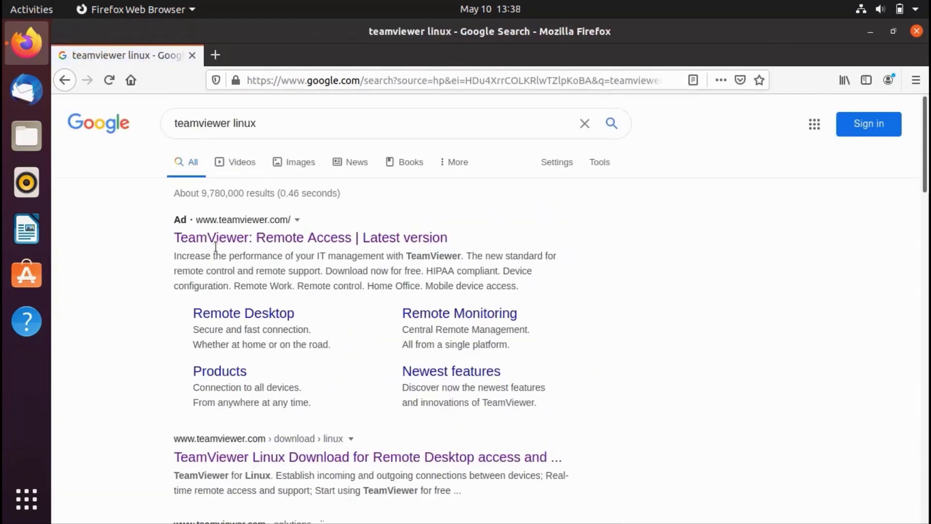
Go to the TeamViewer website and bring up the free download packages for Linux.
{"action": "left_click", "coordinate": [301, 236]}
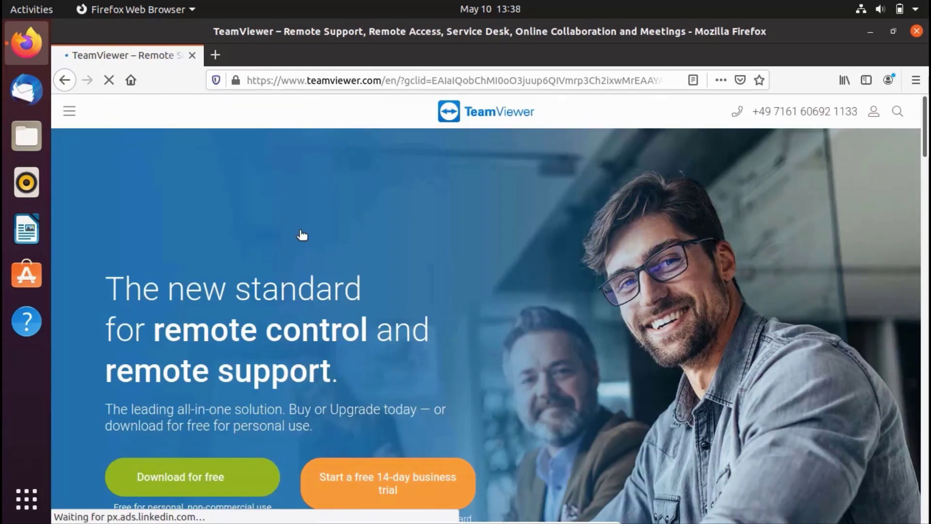
{"action": "scroll", "coordinate": [300, 232], "scroll_direction": "down", "scroll_amount": 5}
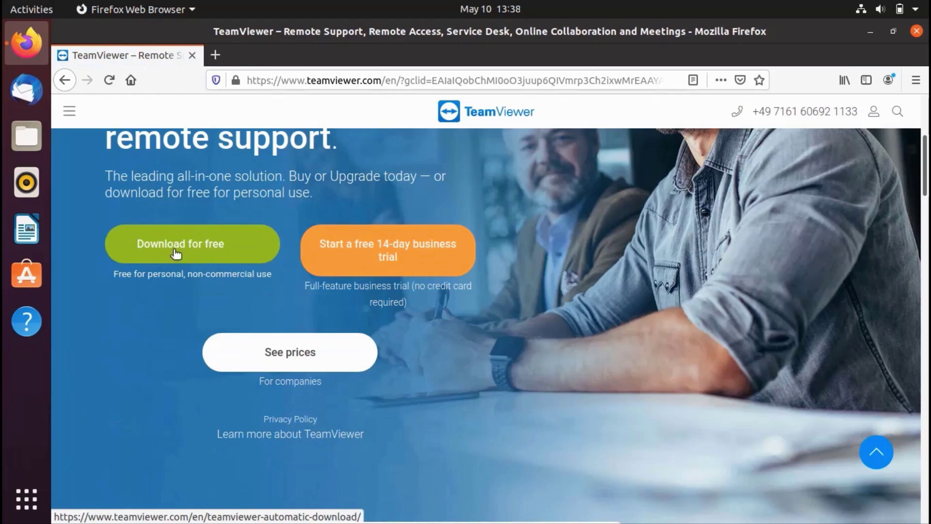
{"action": "left_click", "coordinate": [177, 248]}
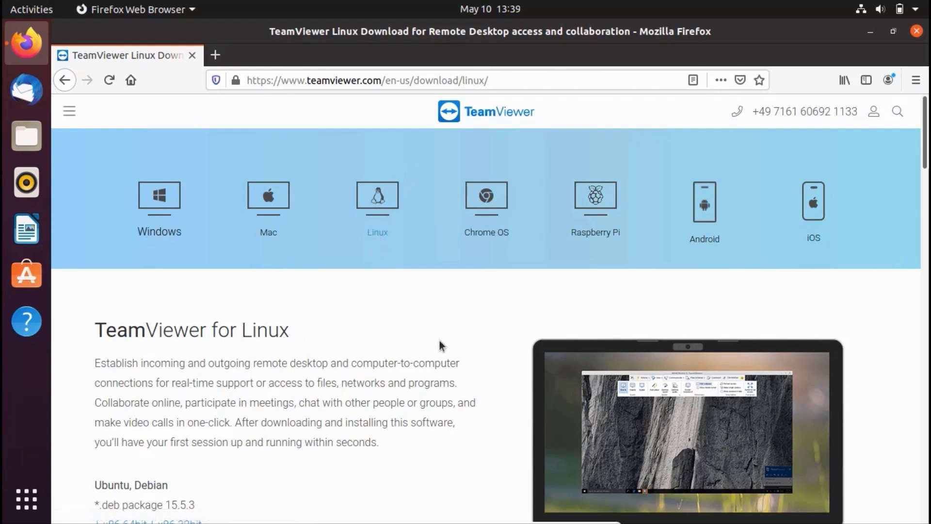
{"action": "scroll", "coordinate": [439, 341], "scroll_direction": "down", "scroll_amount": 7}
{"action": "scroll", "coordinate": [439, 341], "scroll_direction": "up", "scroll_amount": 2}
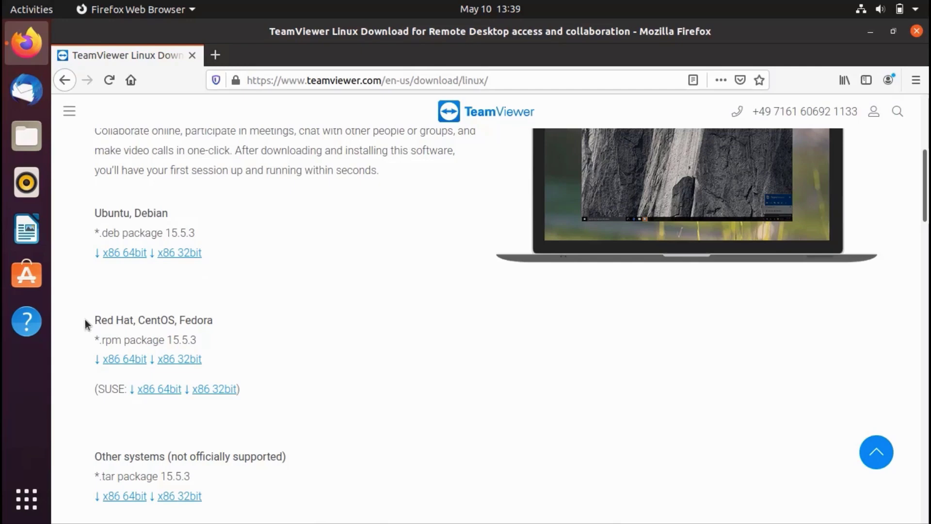
Search the installed applications for "system" and open the About page of the system settings.
{"action": "left_click", "coordinate": [17, 500]}
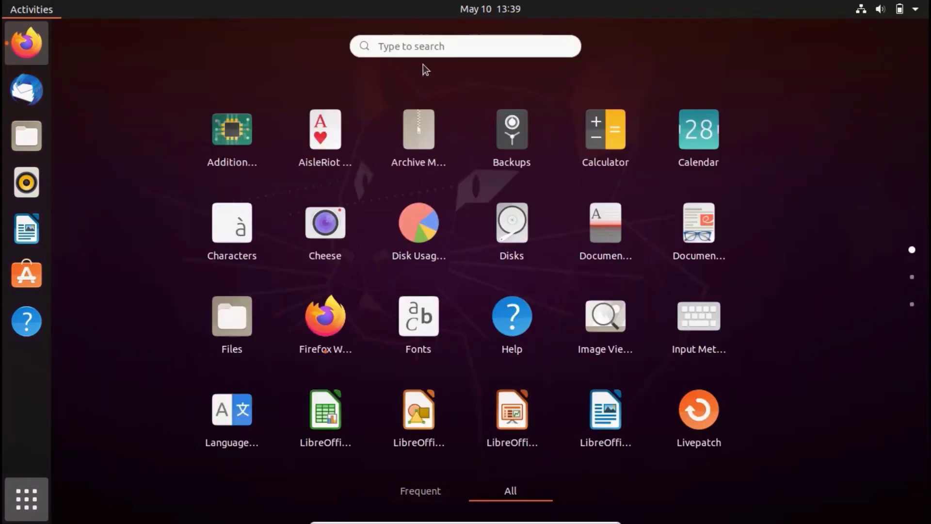
{"action": "left_click", "coordinate": [426, 46]}
{"action": "type", "text": "system"}
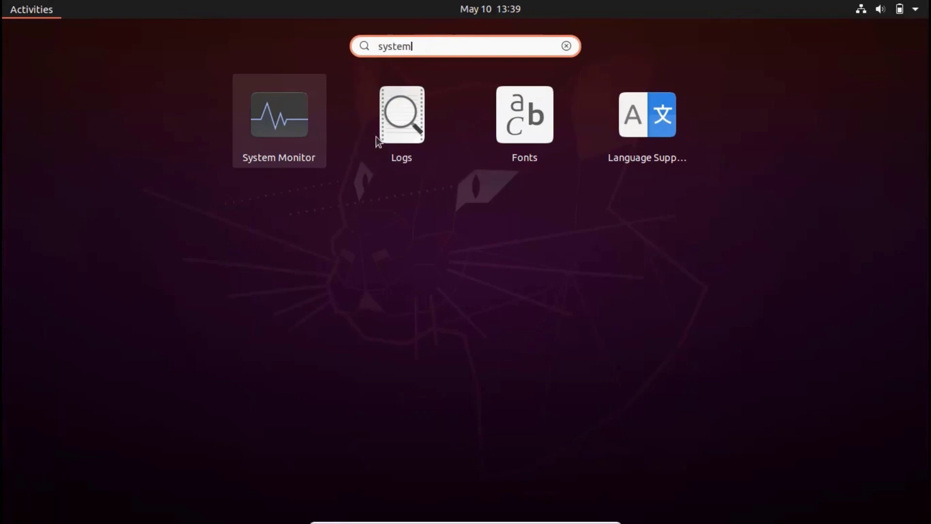
{"action": "key", "text": "BackSpace"}
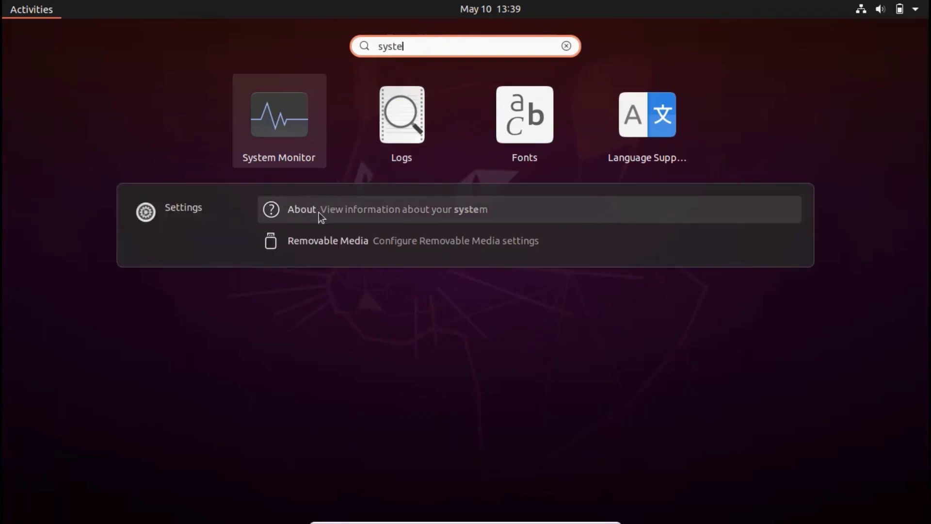
{"action": "key", "text": "Escape"}
{"action": "key", "text": "Escape"}
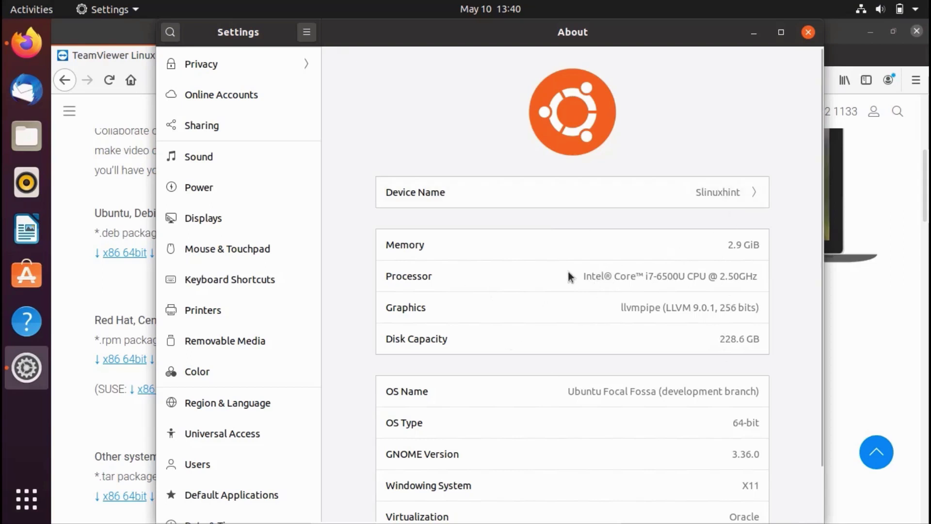
Check the processor and OS type on the About page, and close the settings window.
{"action": "left_click_drag", "start_coordinate": [584, 279], "coordinate": [734, 279]}
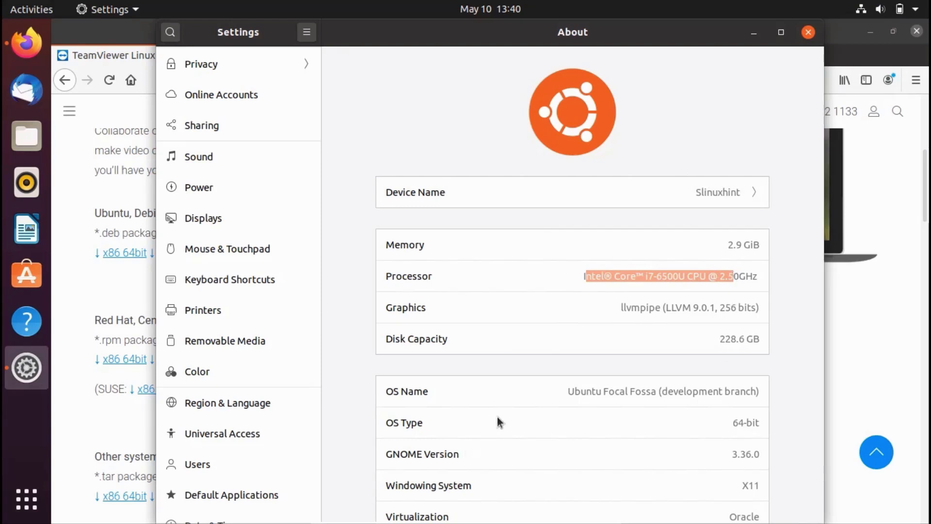
{"action": "scroll", "coordinate": [498, 418], "scroll_direction": "down", "scroll_amount": 3}
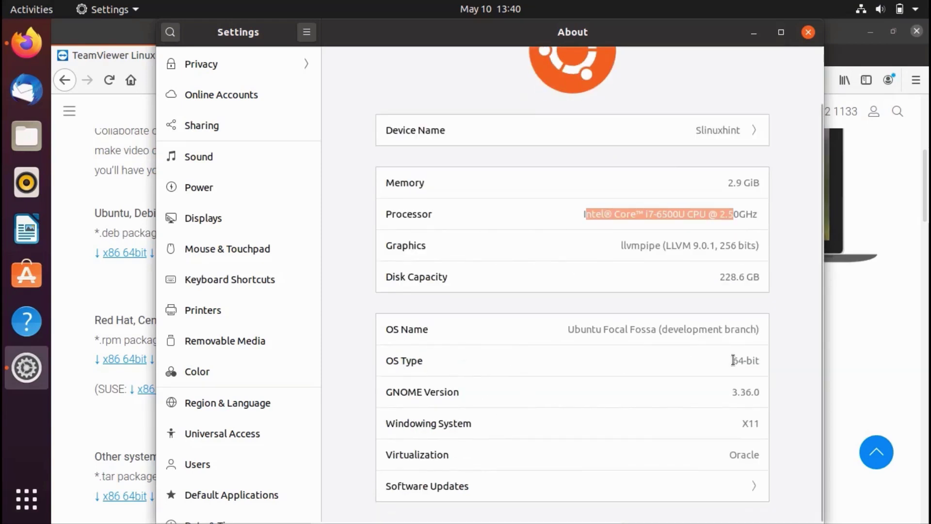
{"action": "left_click_drag", "start_coordinate": [731, 359], "coordinate": [763, 360]}
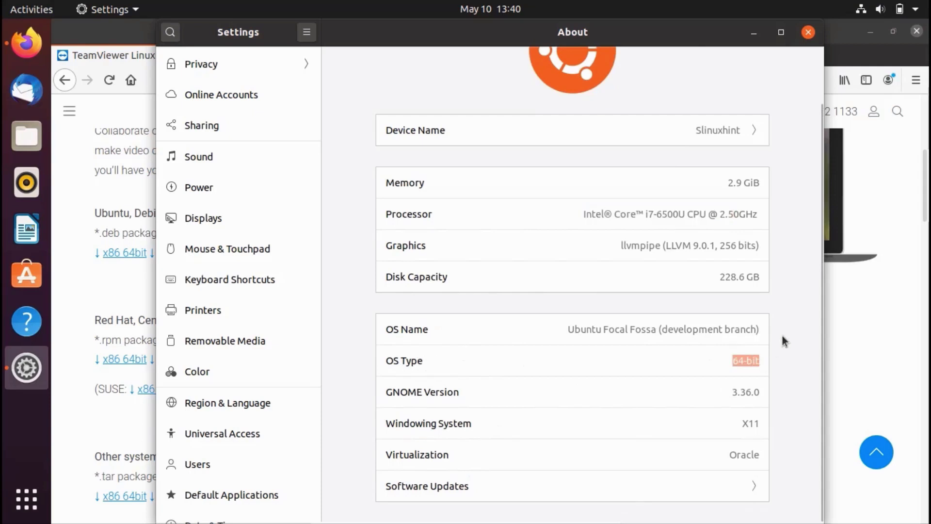
{"action": "left_click", "coordinate": [808, 32]}
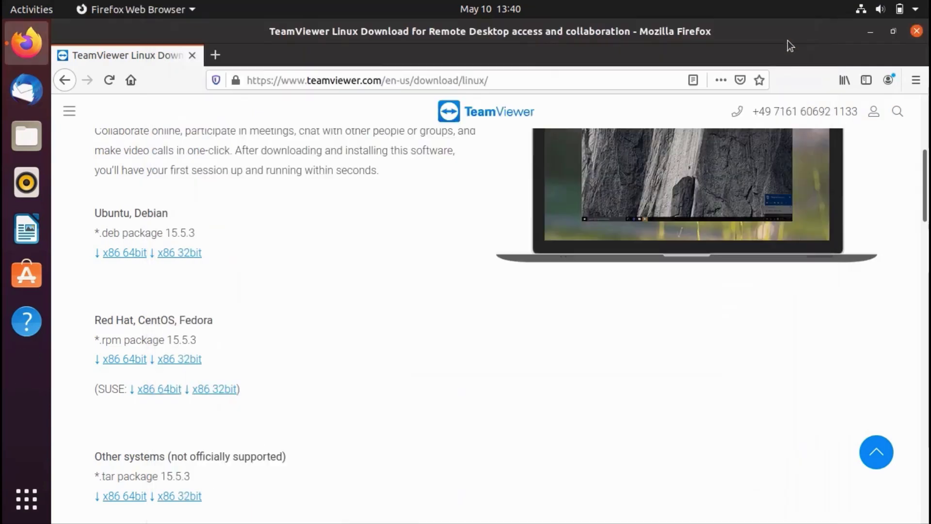
Save the x86 64bit .deb package for Ubuntu and Debian, and show it in its download folder.
{"action": "left_click", "coordinate": [118, 253]}
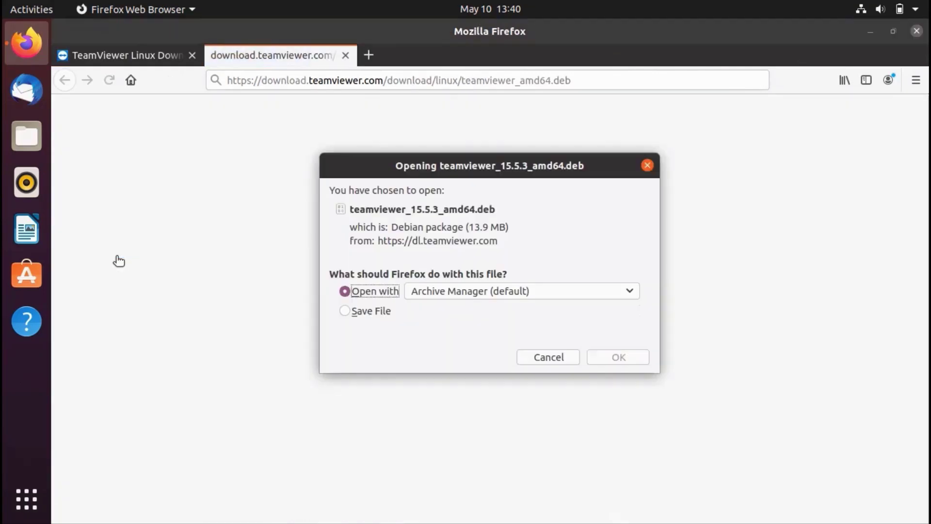
{"action": "left_click", "coordinate": [368, 315]}
{"action": "left_click", "coordinate": [613, 358]}
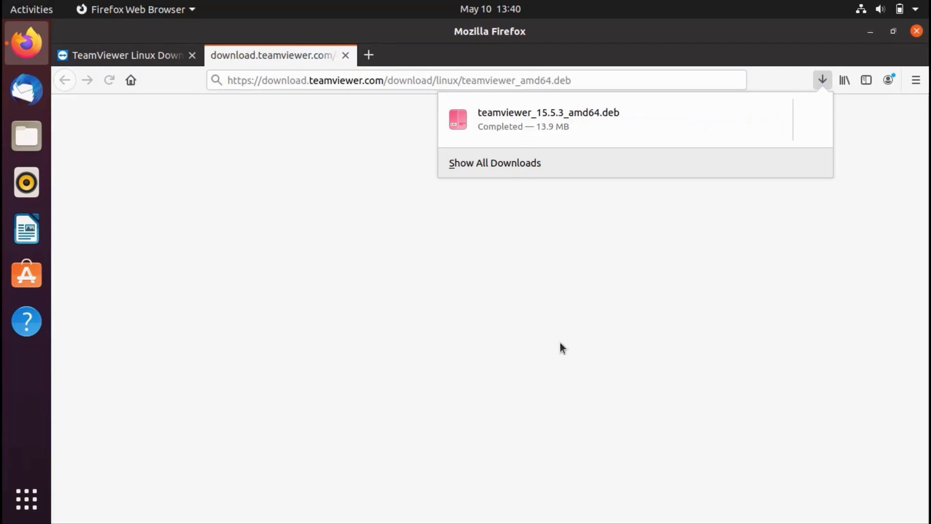
{"action": "left_click", "coordinate": [821, 124]}
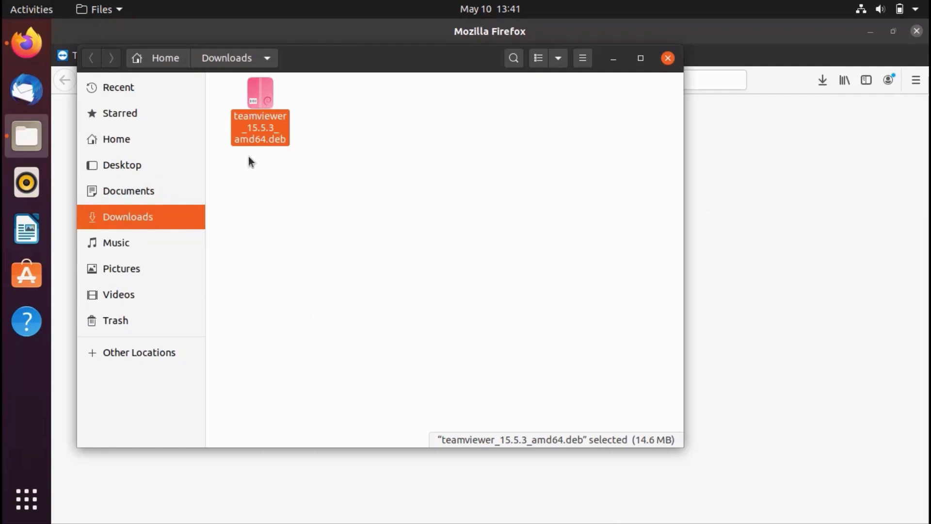
{"action": "left_click", "coordinate": [303, 201]}
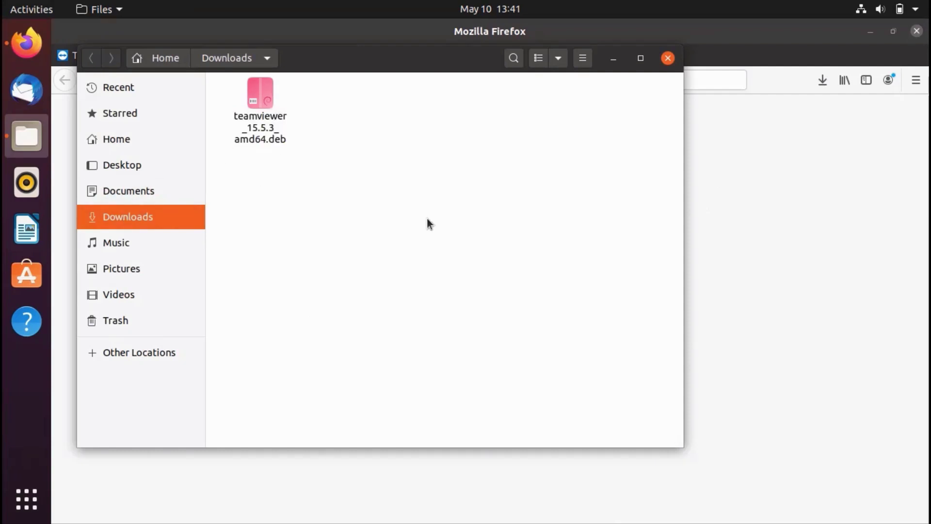
In a new terminal with enlarged text, change to the Downloads folder and list its files.
{"action": "key", "text": "ctrl+alt+t"}
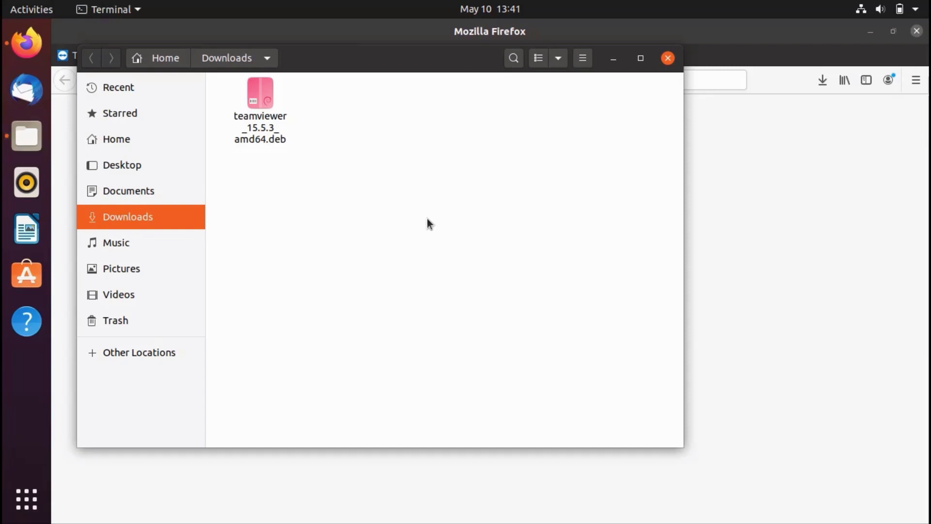
{"action": "key", "text": "ctrl+plus"}
{"action": "key", "text": "ctrl+plus"}
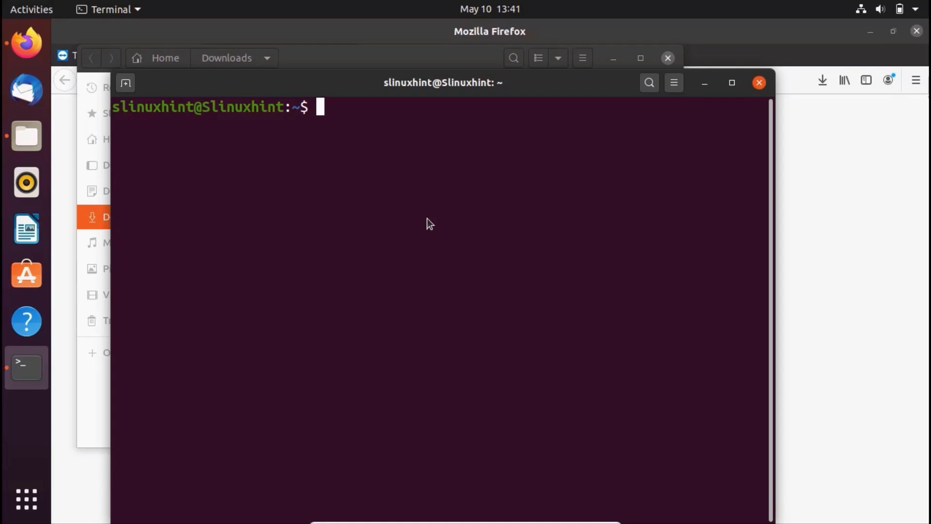
{"action": "type", "text": "cd Dow"}
{"action": "key", "text": "Tab"}
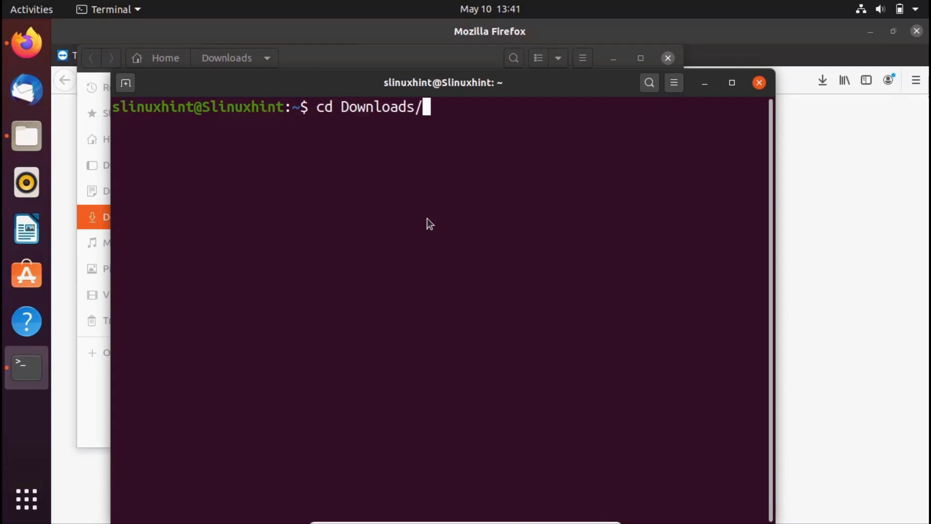
{"action": "key", "text": "Return"}
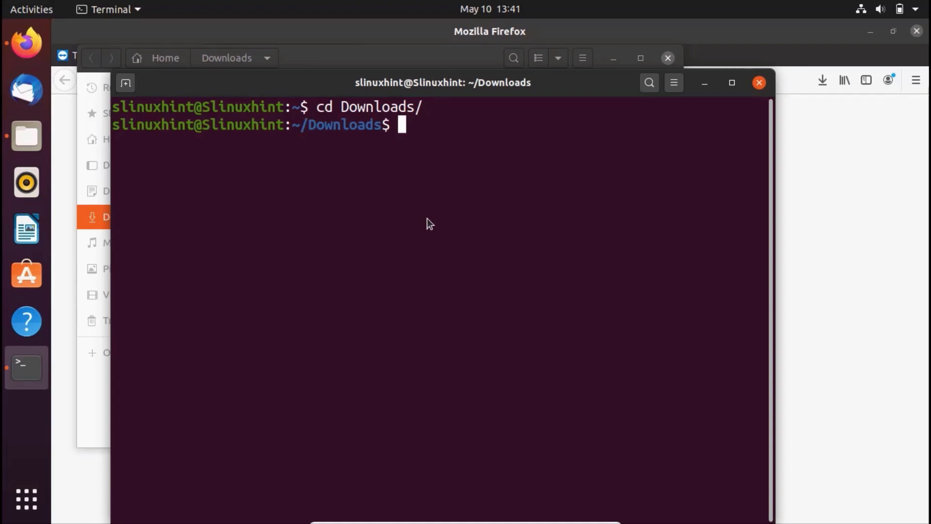
{"action": "type", "text": "ls"}
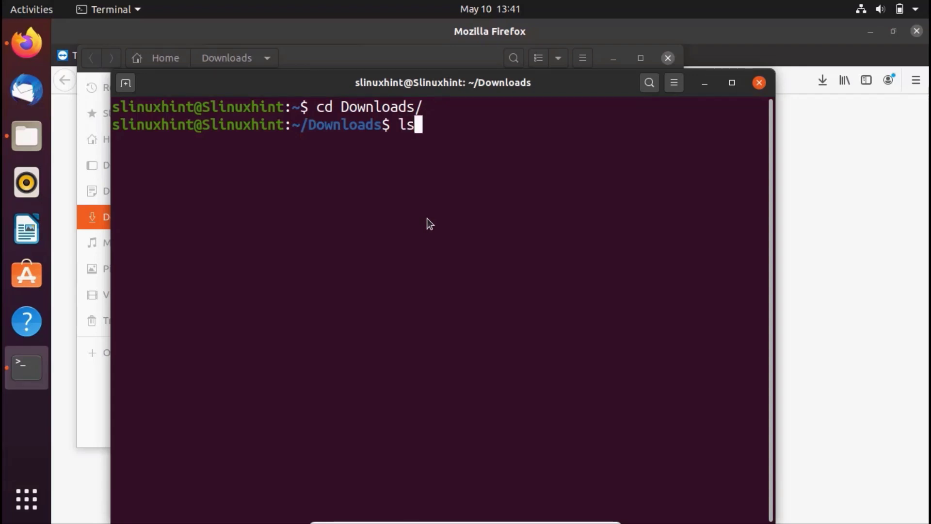
{"action": "key", "text": "Return"}
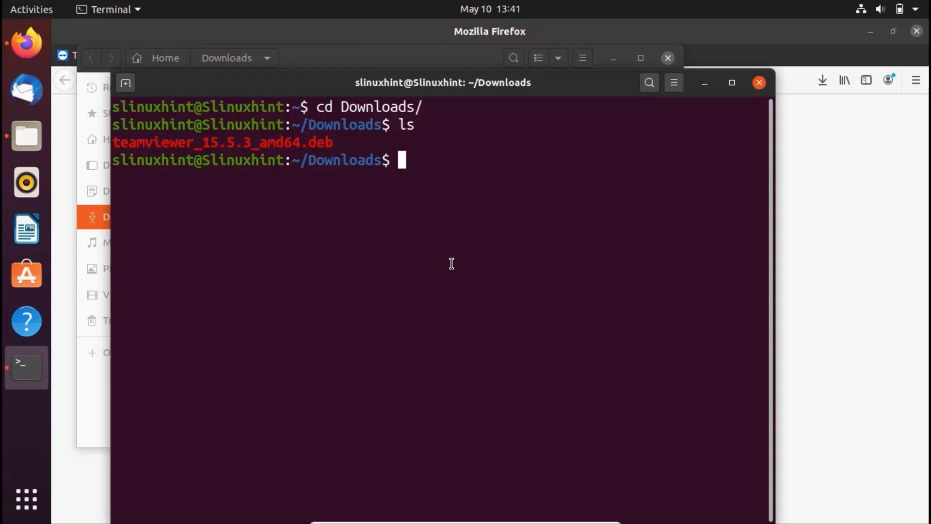
Install the downloaded package with "sudo dpkg -i teamviewer_15.5.3_amd64.deb" and enter the sudo password.
{"action": "type", "text": "sudo "}
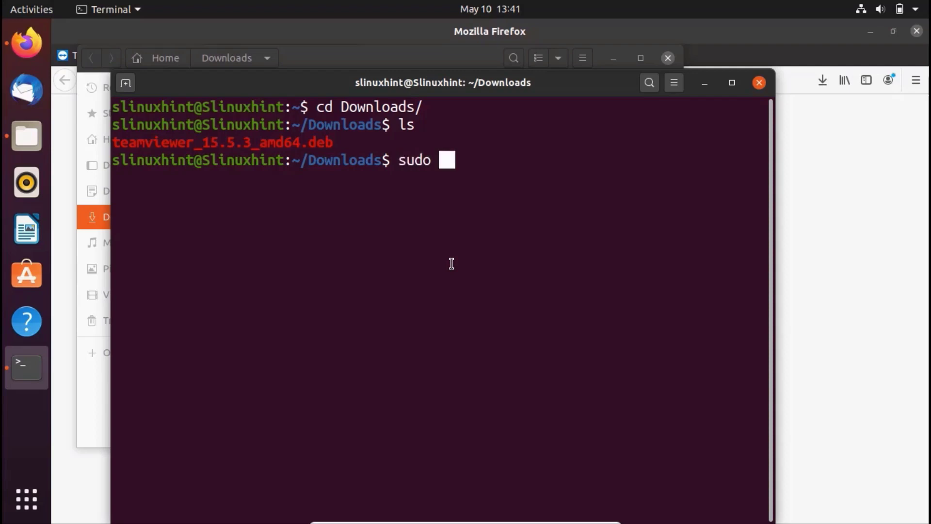
{"action": "type", "text": "dpkg"}
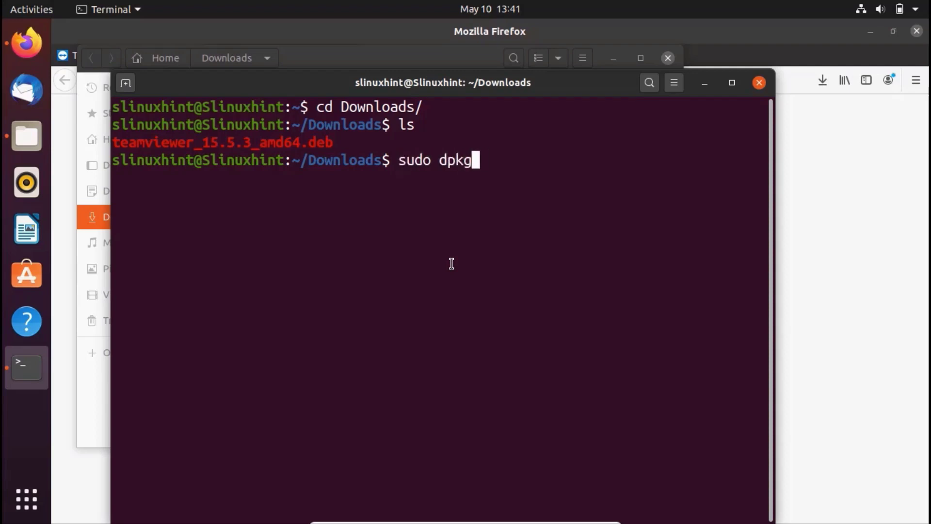
{"action": "type", "text": " -i tea"}
{"action": "key", "text": "Tab"}
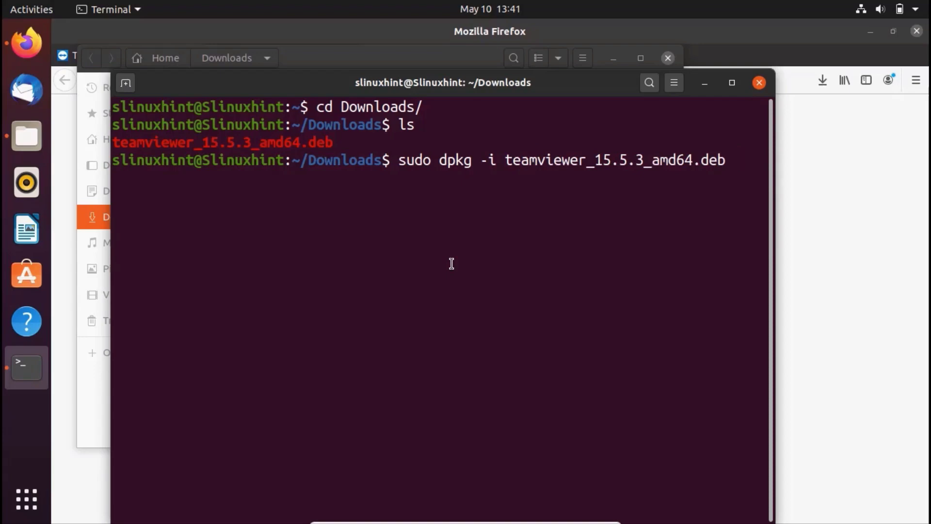
{"action": "key", "text": "Return"}
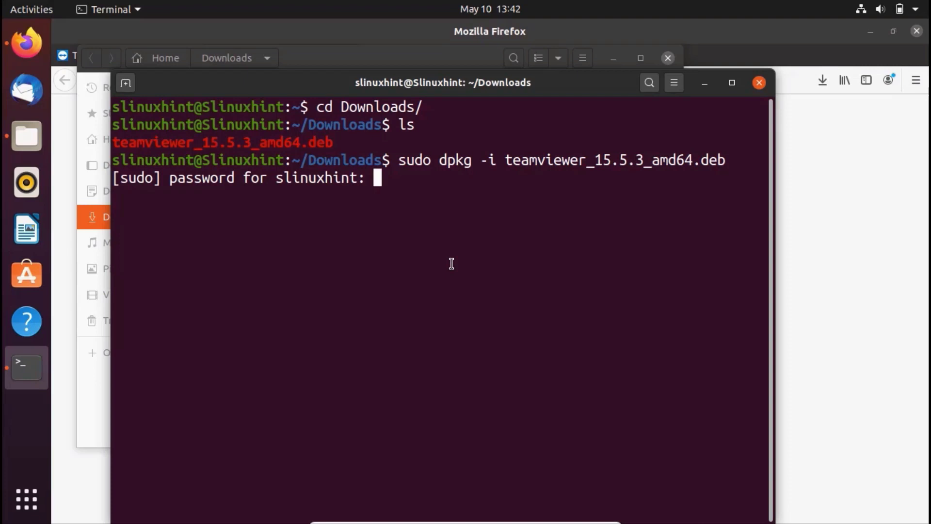
{"action": "key", "text": "Return"}
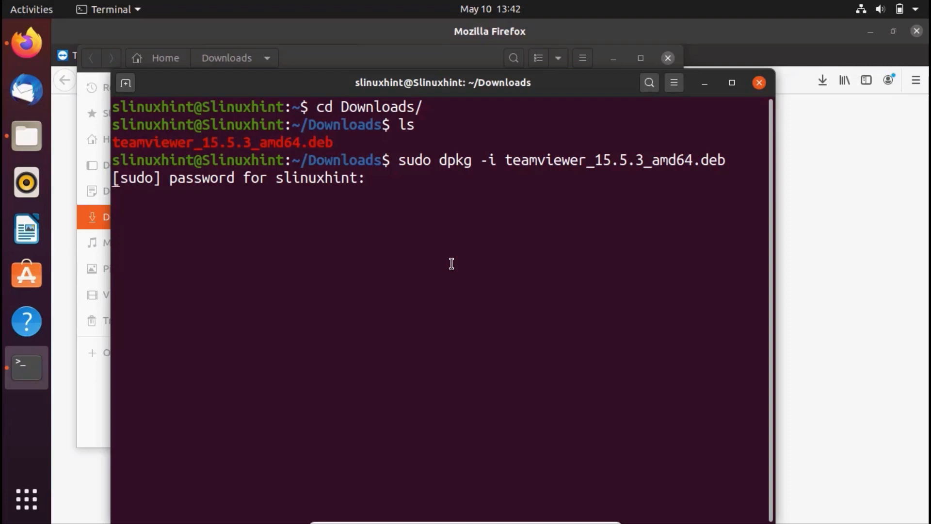
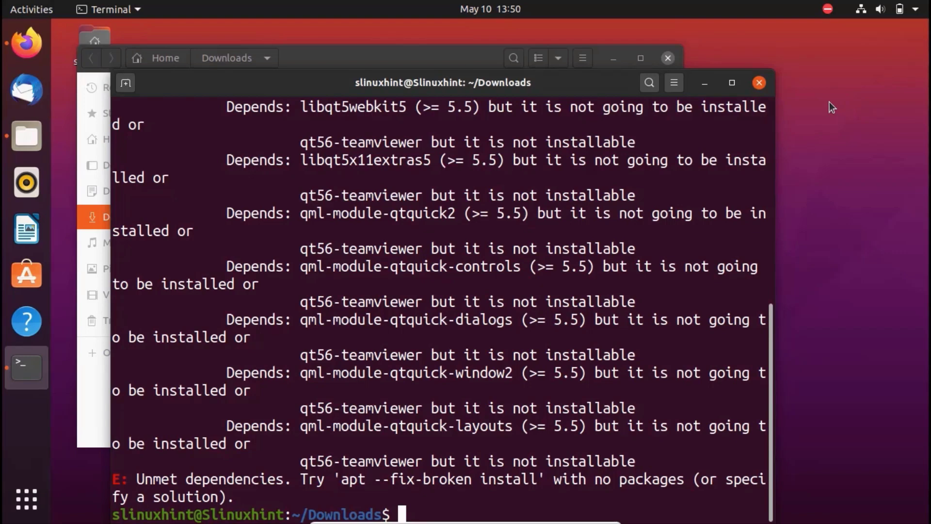
Try to repair the unmet dependencies by running "sudo apt --fix-broker install".
{"action": "type", "text": "sudo apt --fix-"}
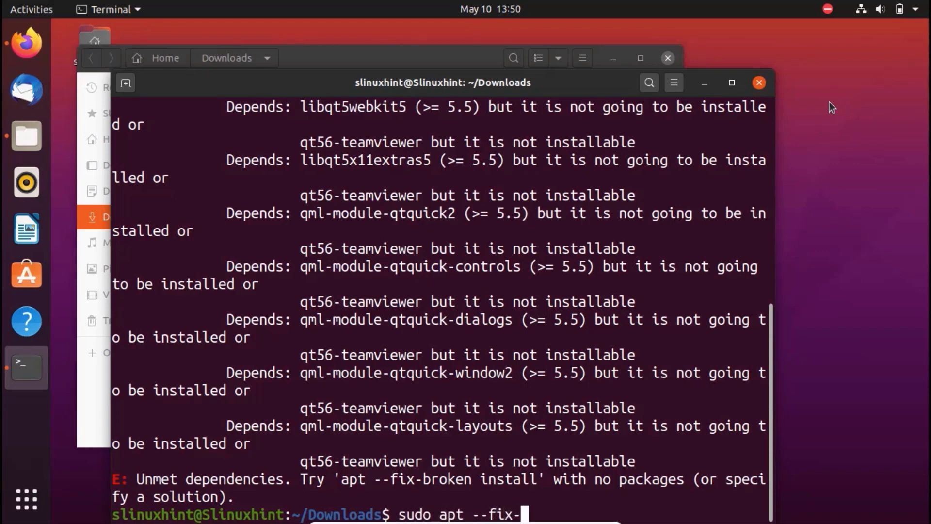
{"action": "type", "text": "broker install"}
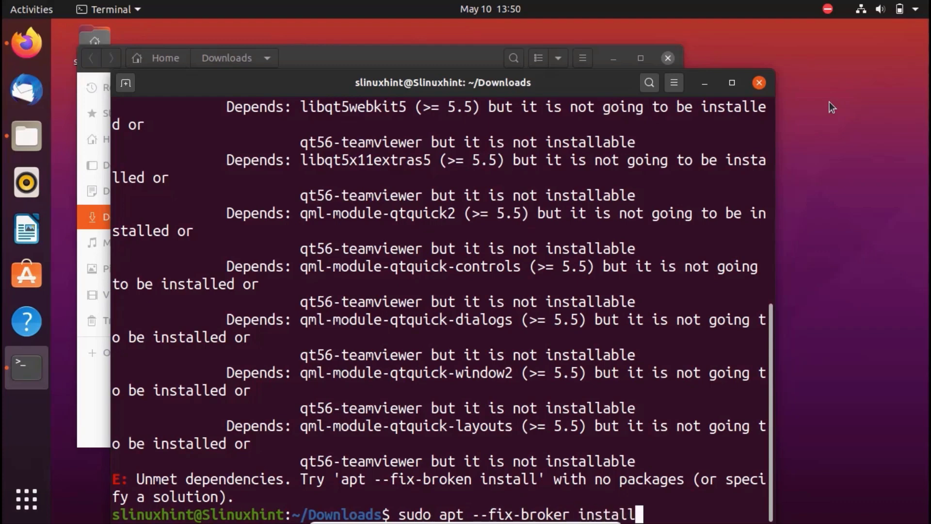
{"action": "key", "text": "Return"}
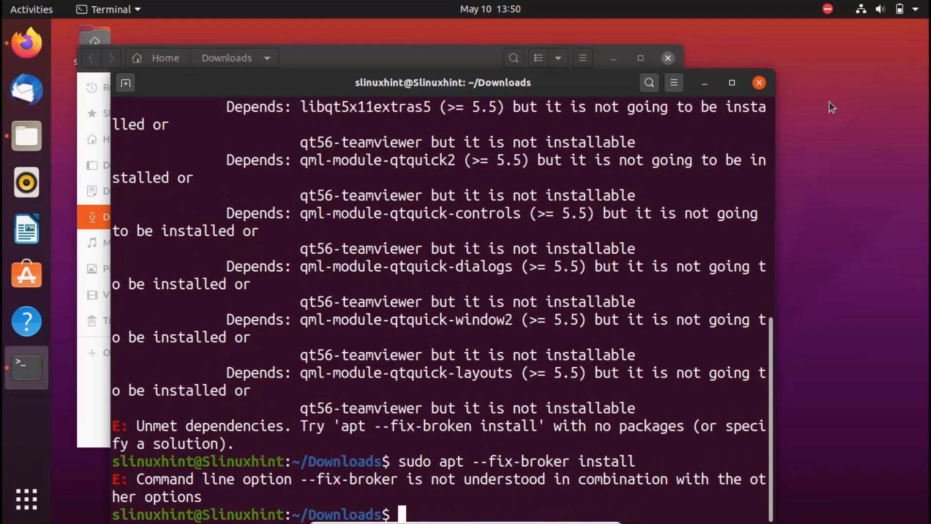
Correct the misspelled option in the previous command and run "sudo apt --fix-broken install".
{"action": "key", "text": "Up"}
{"action": "key", "text": "Left"}
{"action": "key", "text": "Left"}
{"action": "key", "text": "Left"}
{"action": "key", "text": "Left"}
{"action": "key", "text": "Left"}
{"action": "key", "text": "Left"}
{"action": "key", "text": "Left"}
{"action": "key", "text": "Left"}
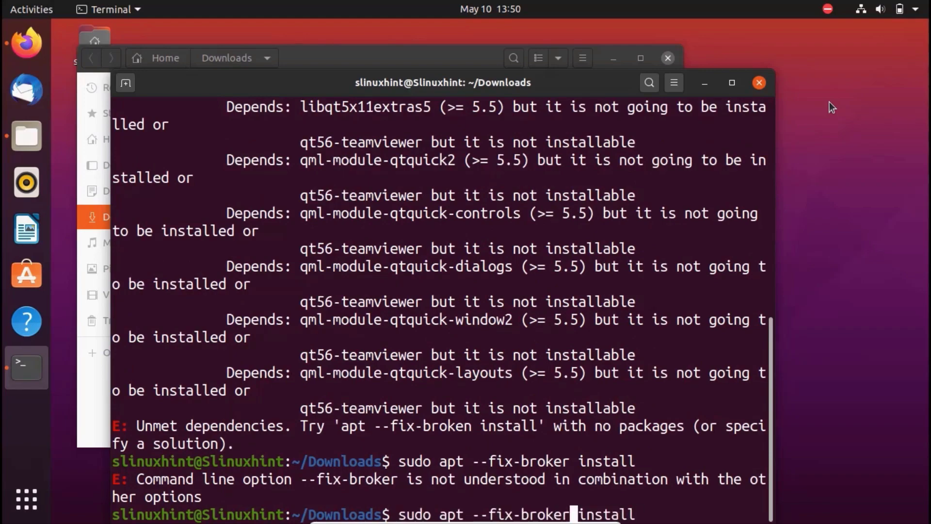
{"action": "key", "text": "BackSpace"}
{"action": "type", "text": "n"}
{"action": "key", "text": "Return"}
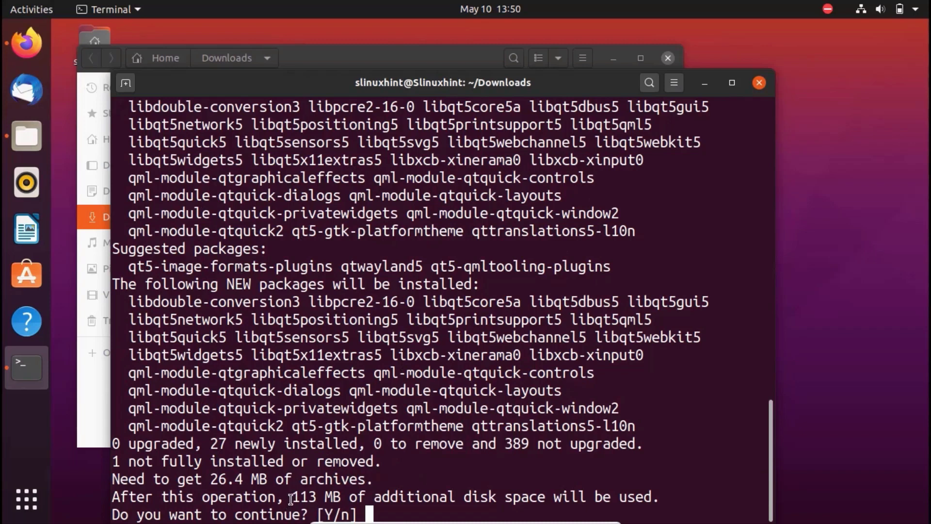
Check the additional disk space the dependencies need and confirm their installation with "y".
{"action": "left_click_drag", "start_coordinate": [291, 497], "coordinate": [336, 497]}
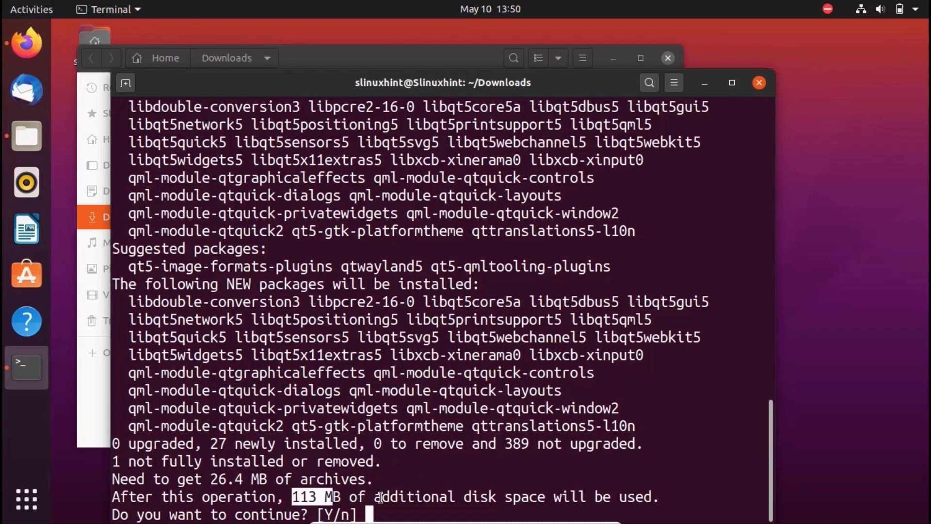
{"action": "left_click", "coordinate": [393, 513]}
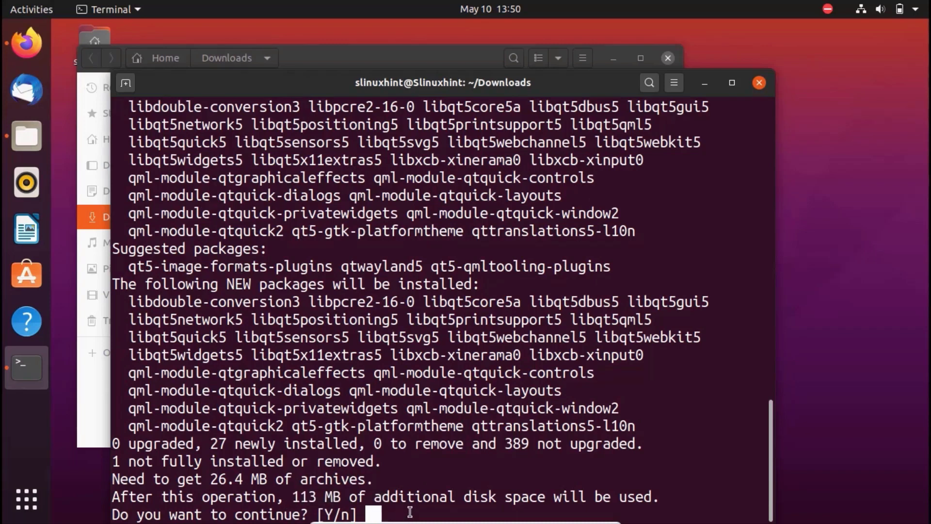
{"action": "type", "text": "y"}
{"action": "key", "text": "Return"}
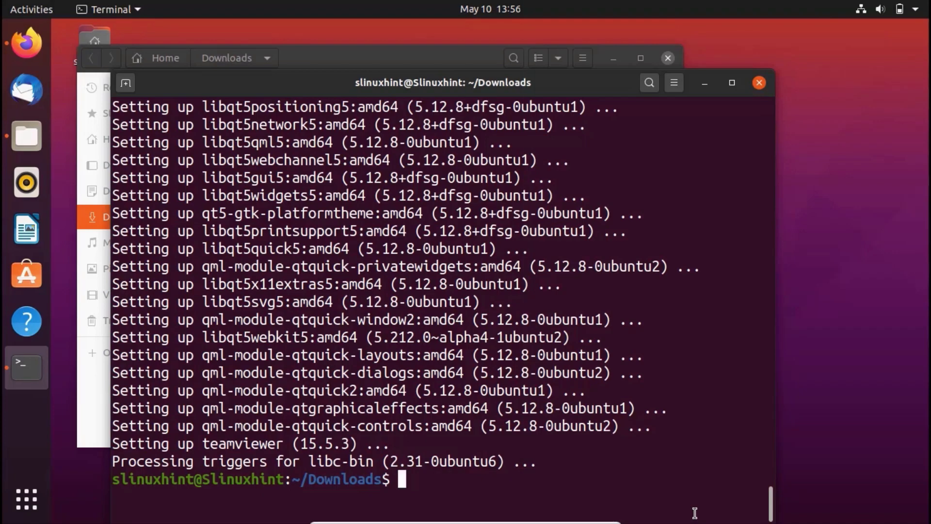
Clear the terminal and install the package again with "sudo dpkg -i teamviewer_15.5.3_amd64.deb".
{"action": "type", "text": "clear"}
{"action": "key", "text": "Return"}
{"action": "type", "text": "sudo dphk"}
{"action": "key", "text": "BackSpace"}
{"action": "key", "text": "BackSpace"}
{"action": "type", "text": "kh"}
{"action": "key", "text": "BackSpace"}
{"action": "type", "text": "g -i te"}
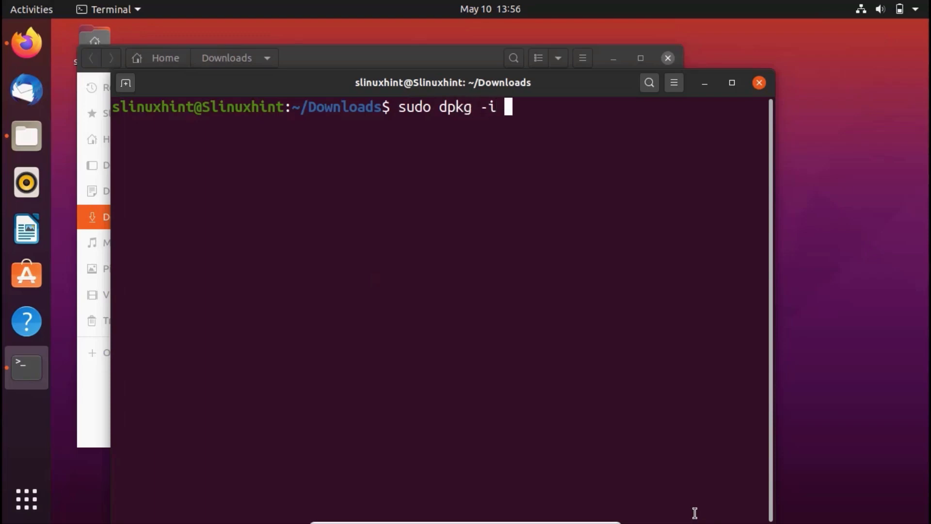
{"action": "key", "text": "Tab"}
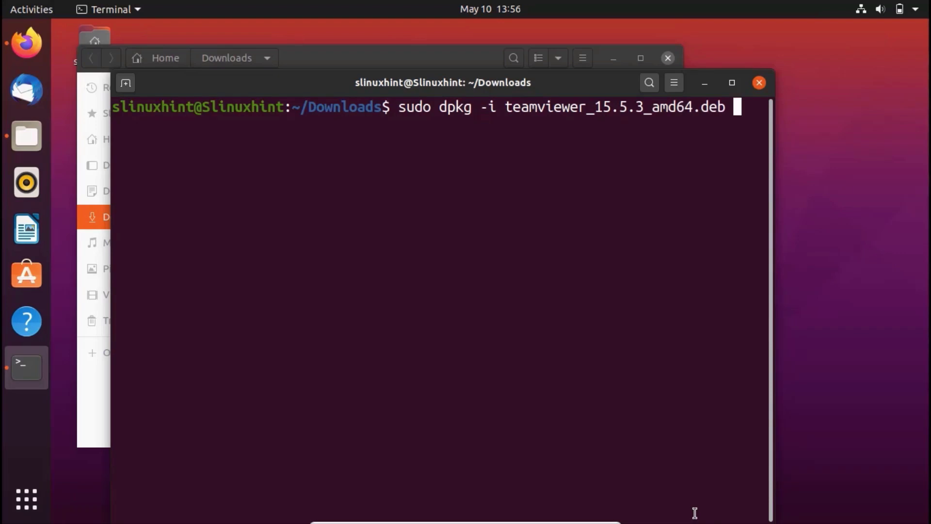
{"action": "key", "text": "Return"}
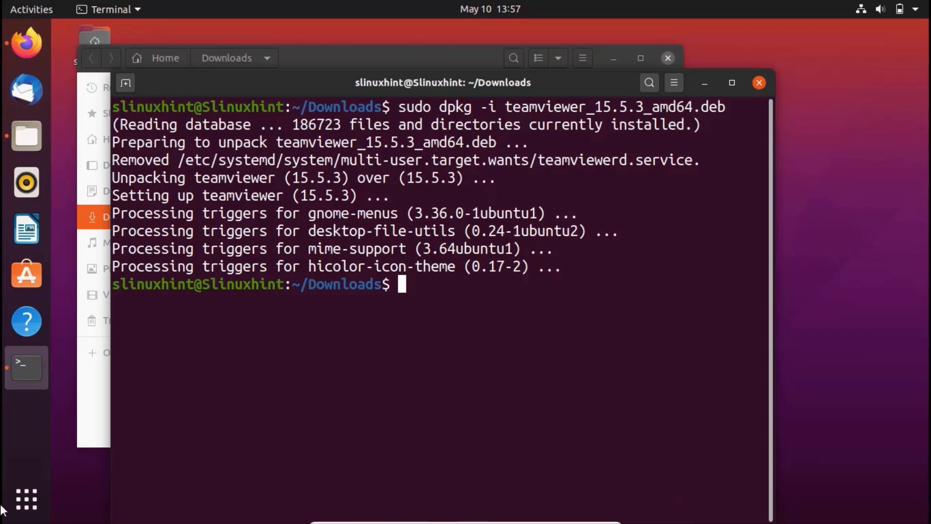
Launch TeamViewer by searching the installed applications for "team", and accept its license agreement.
{"action": "left_click", "coordinate": [18, 500]}
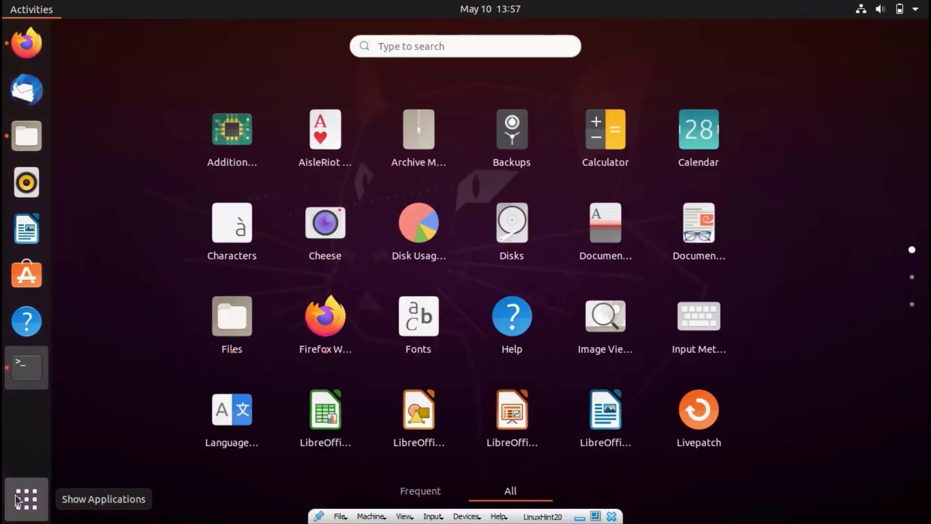
{"action": "left_click", "coordinate": [478, 46]}
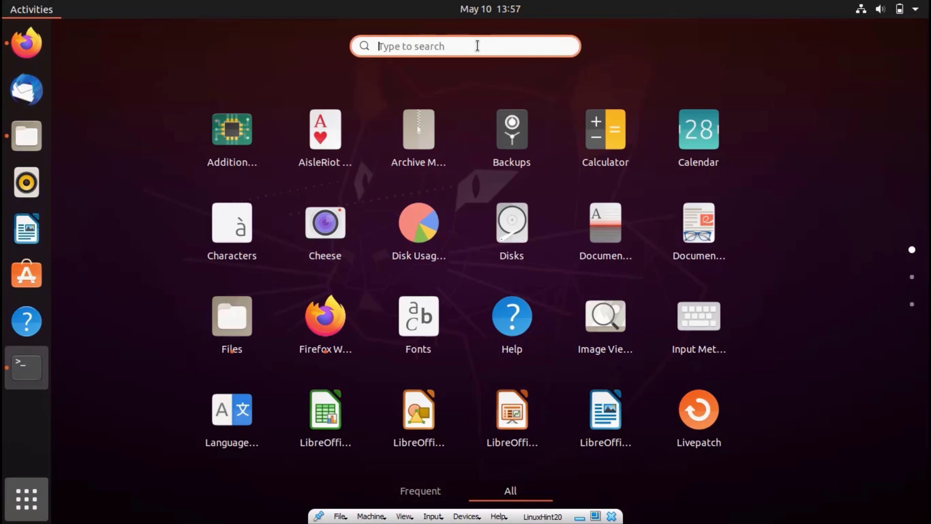
{"action": "type", "text": "team"}
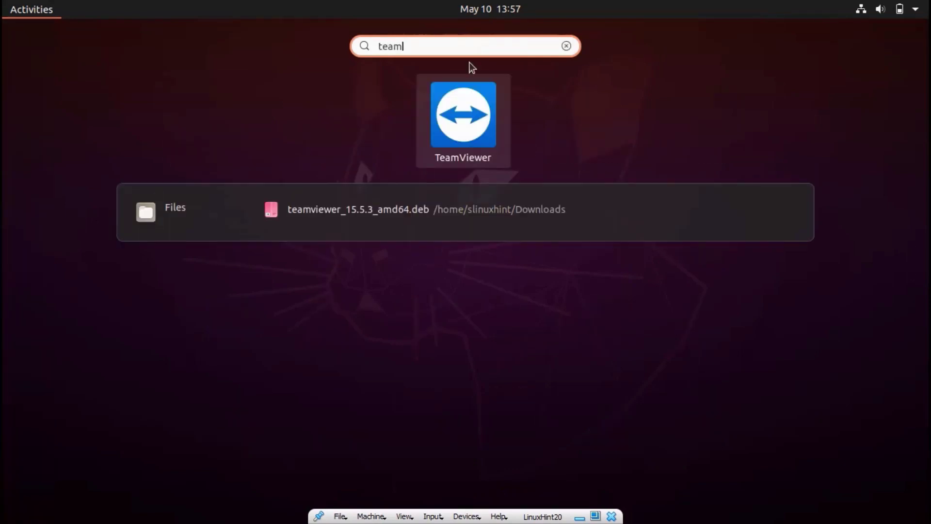
{"action": "left_click", "coordinate": [459, 127]}
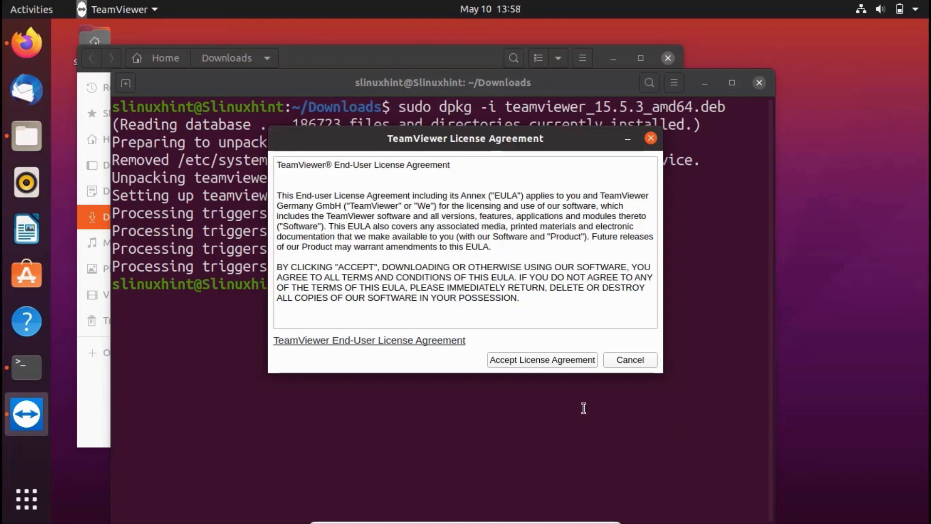
{"action": "left_click", "coordinate": [551, 359]}
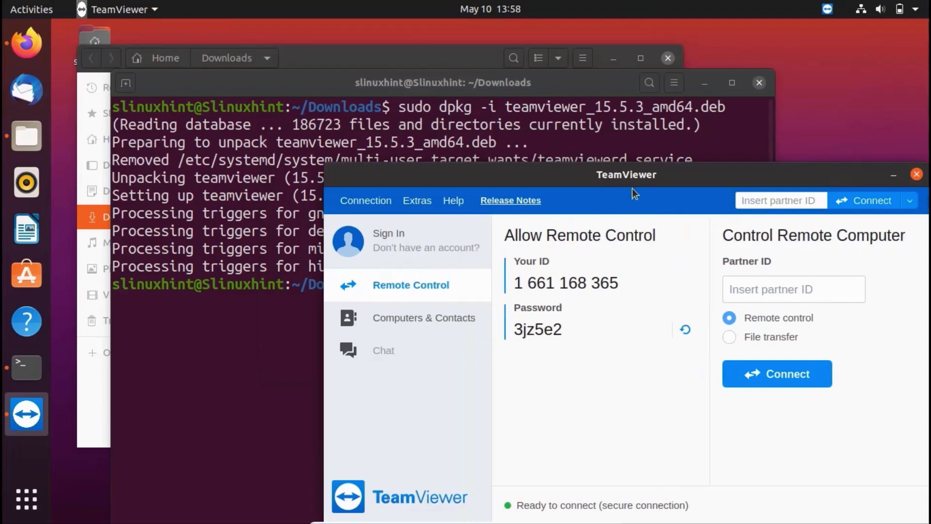
{"action": "left_click_drag", "start_coordinate": [632, 182], "coordinate": [486, 133]}
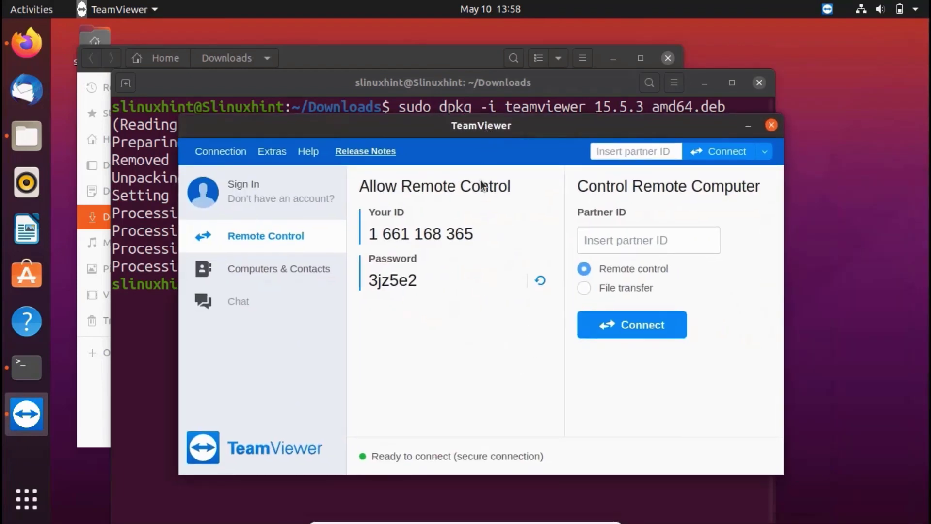